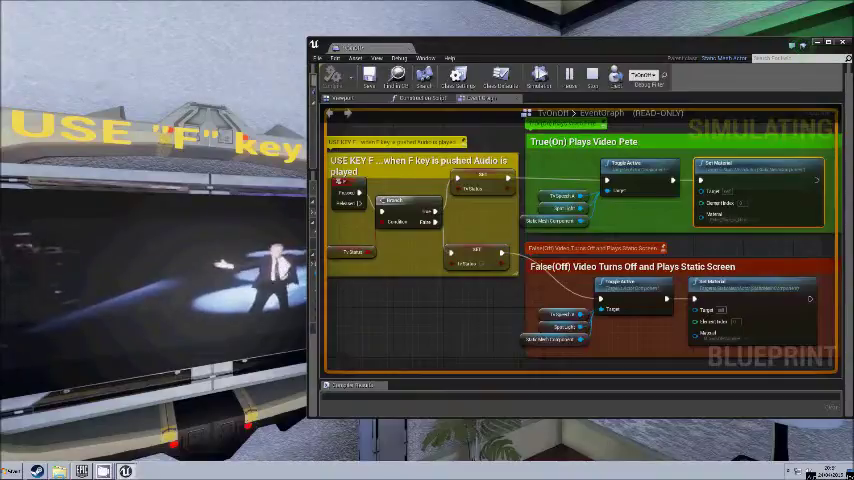
Toggle the simulated TV with F: off to static, back on, then off again.
key(f)
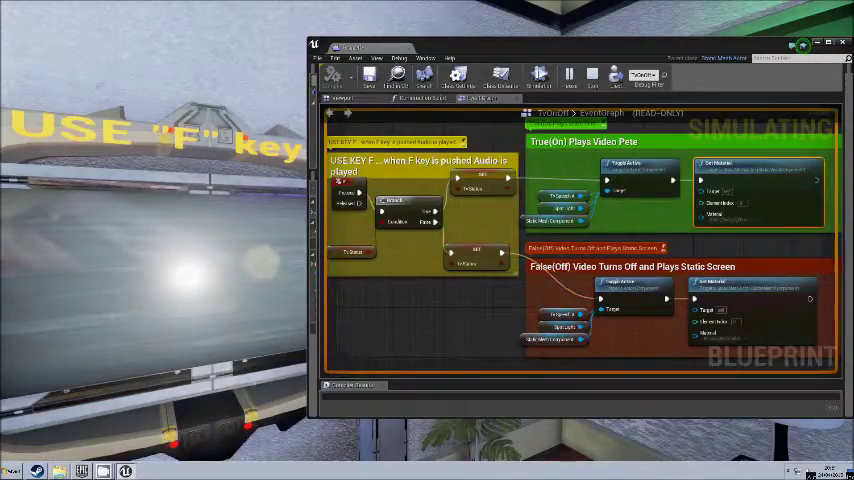
key(f)
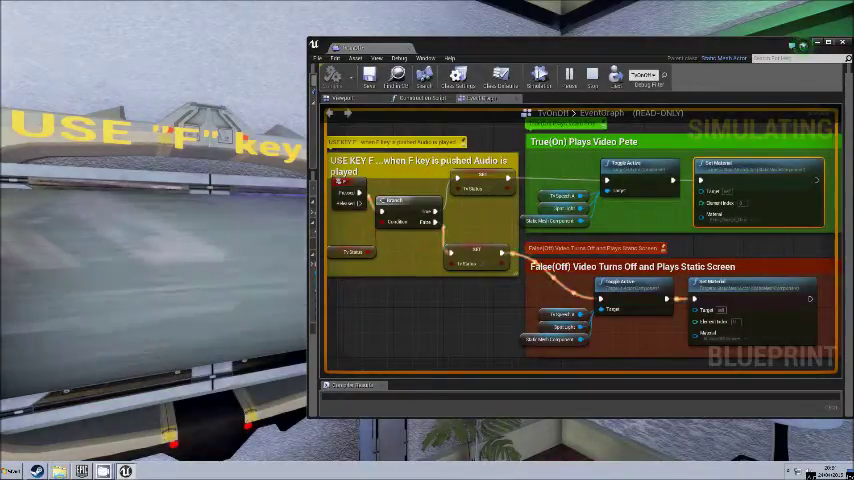
key(f)
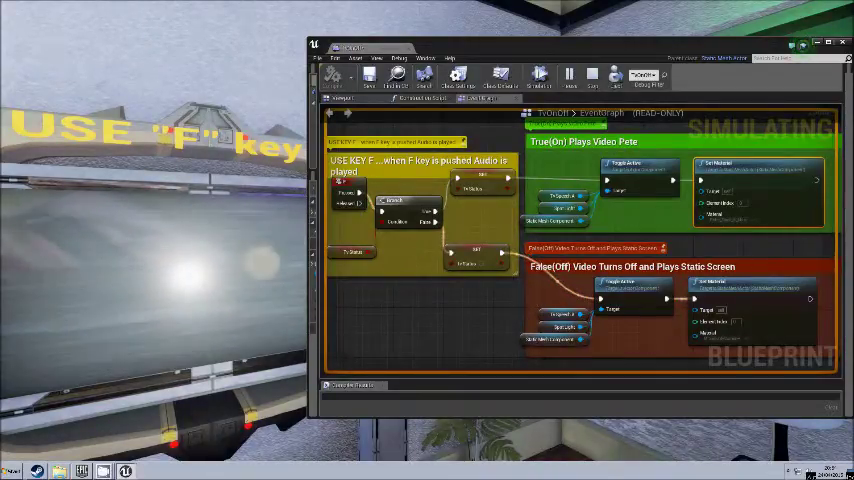
key(f)
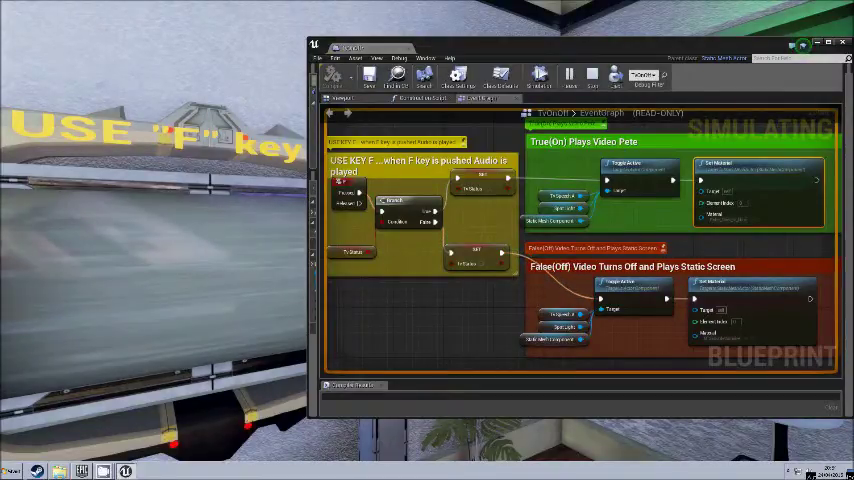
Restart the simulation with Alt+P, switch the TV on to video, then off to static, and stop.
key(Escape)
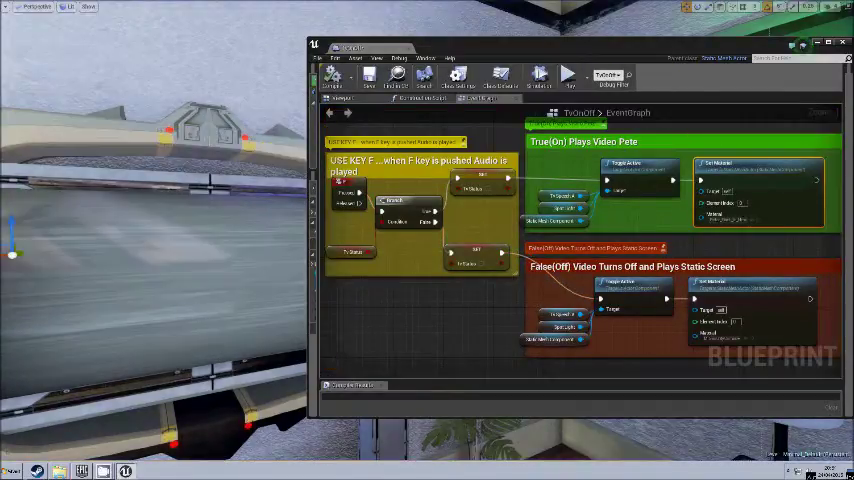
key(alt+p)
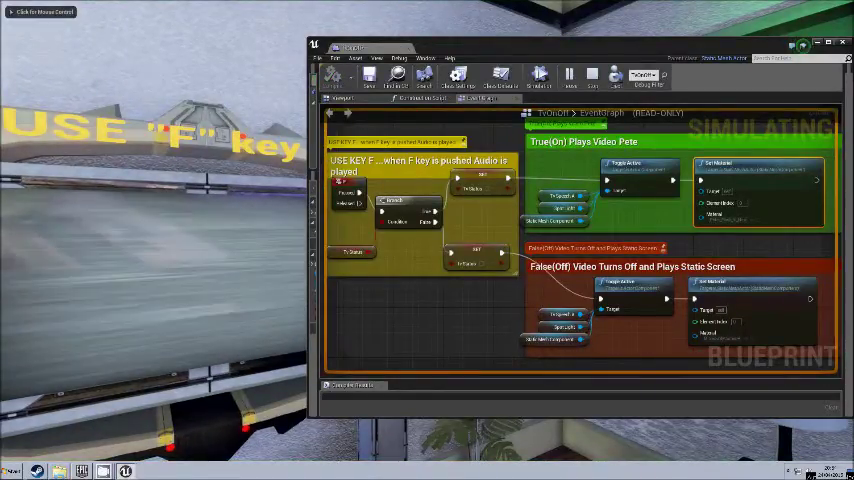
key(f)
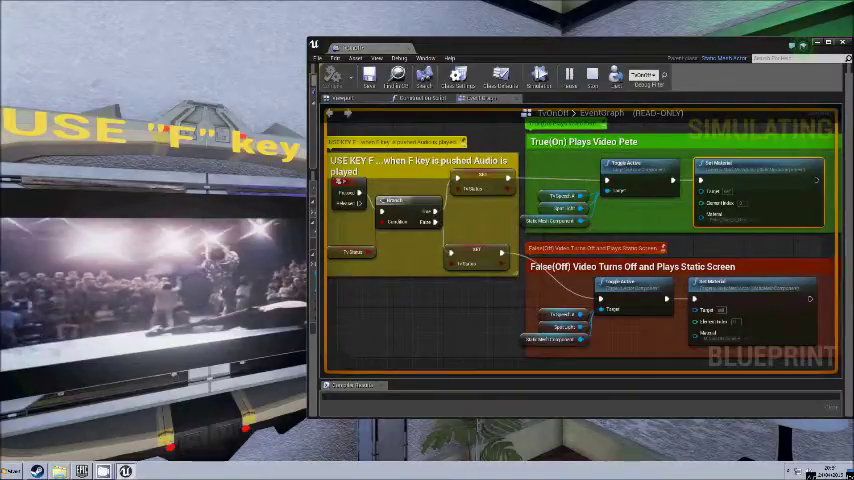
key(f)
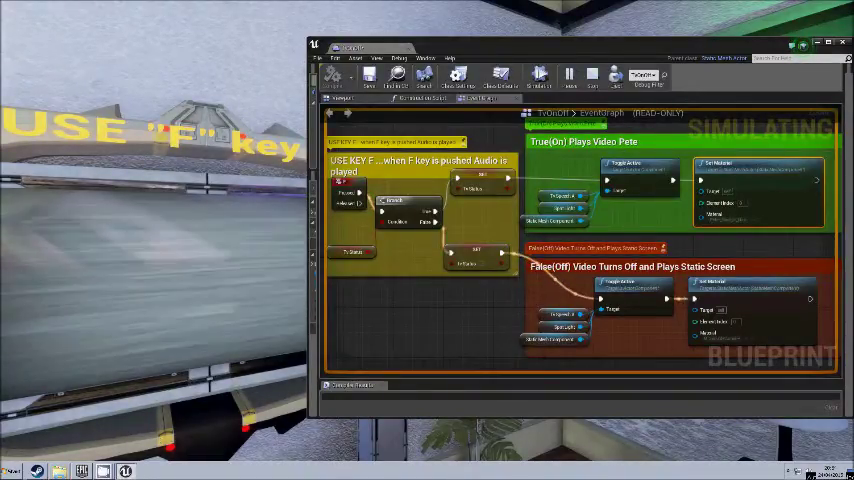
key(Escape)
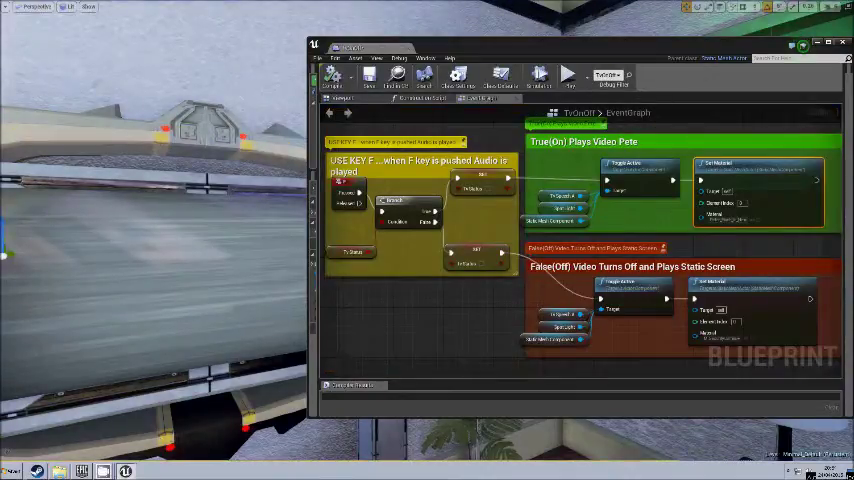
Run the level again, toggling the TV to video, static, then dark before ending.
key(alt+p)
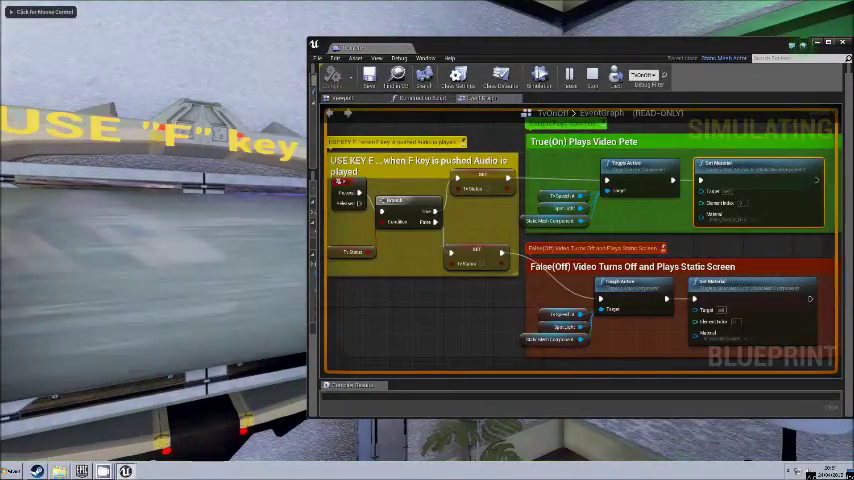
key(f)
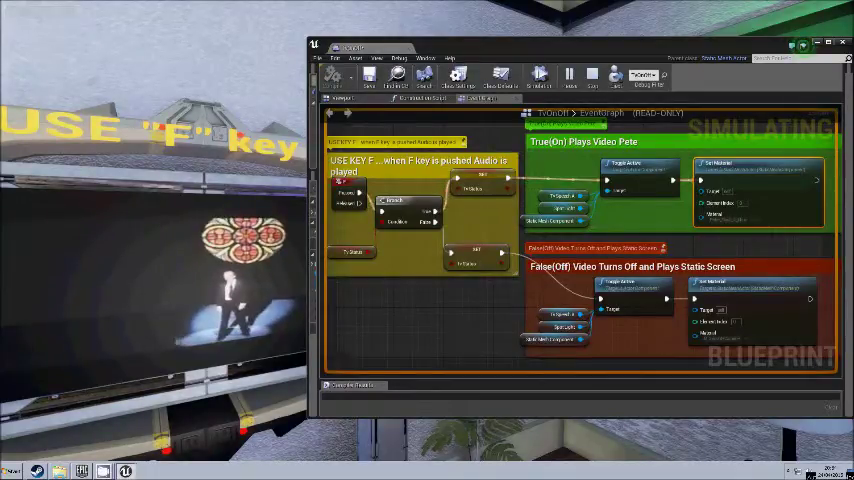
key(f)
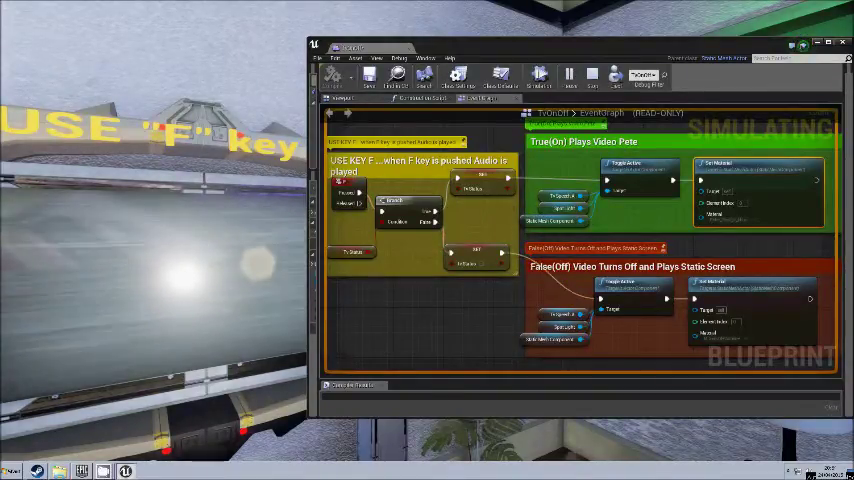
key(f)
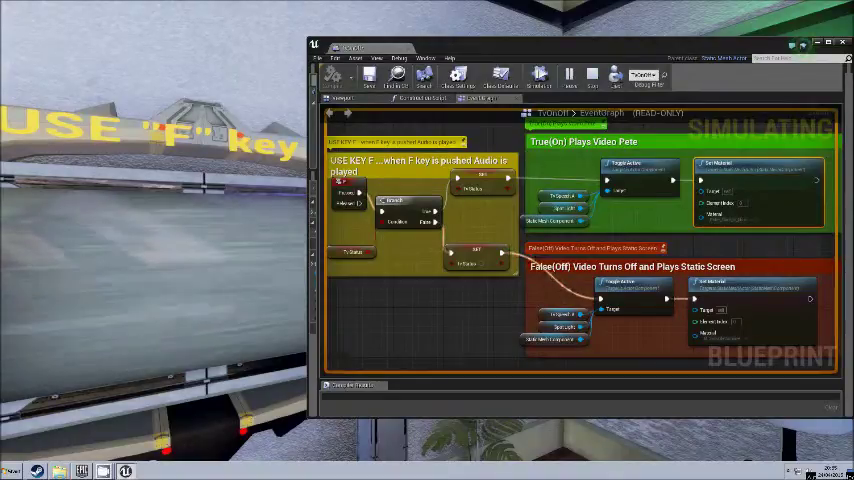
key(Escape)
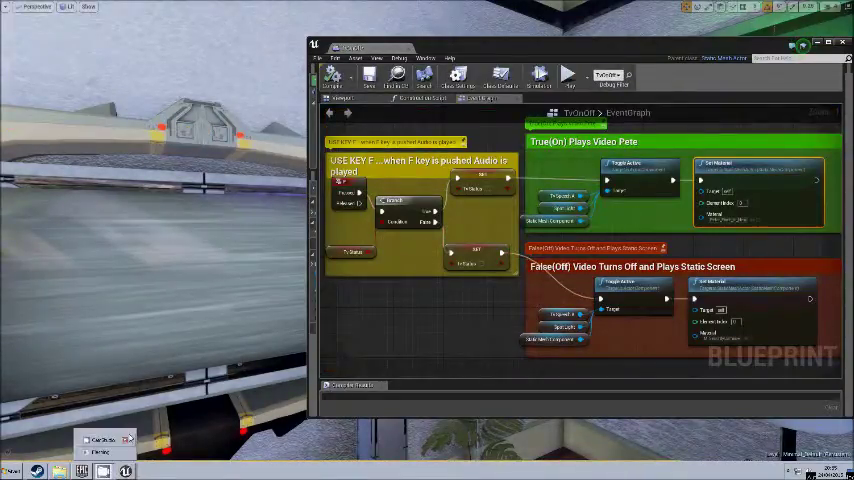
Bring the CamStudio recorder window to the front from the taskbar.
click(108, 444)
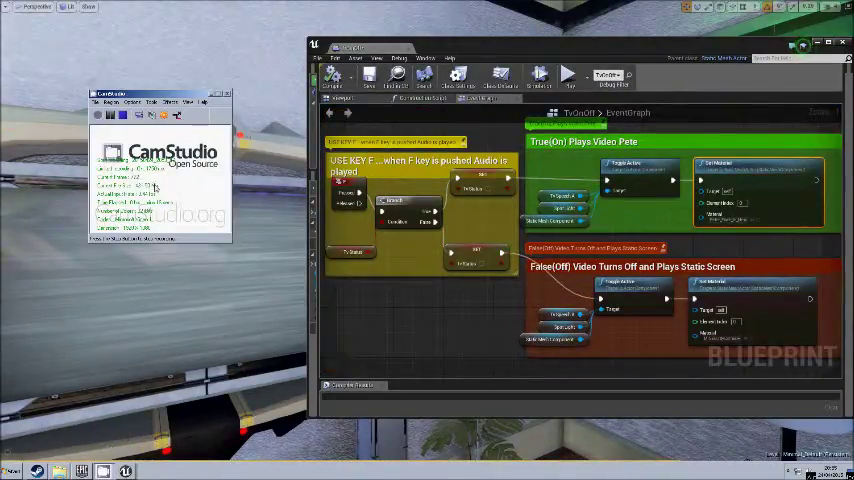